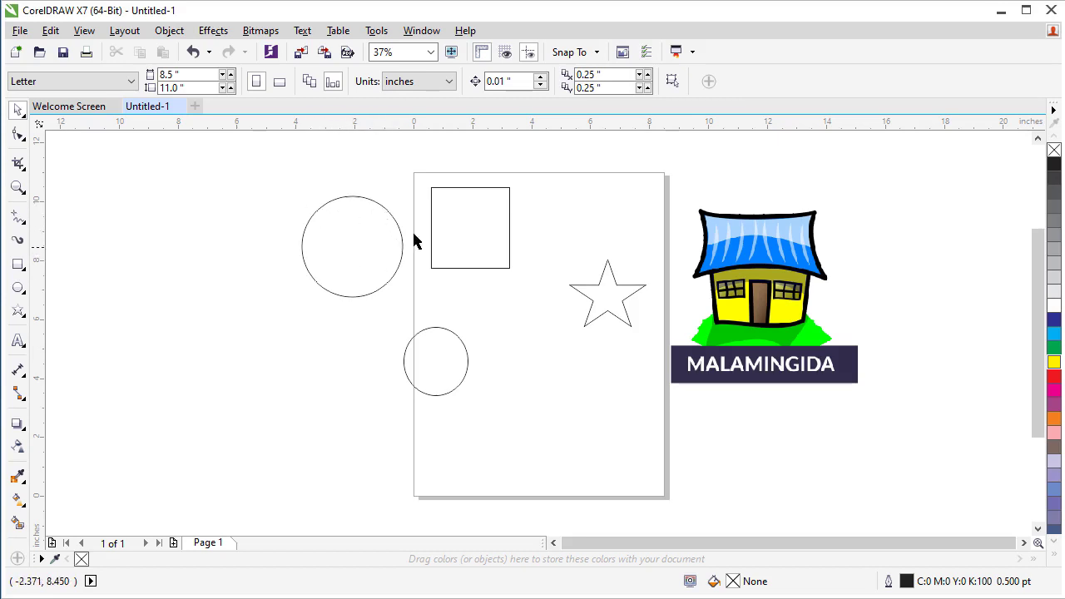
Enlarge the left circle to about 266%, then shrink it back to about 100.8% (3.445 in)
{"action": "left_click", "coordinate": [341, 241]}
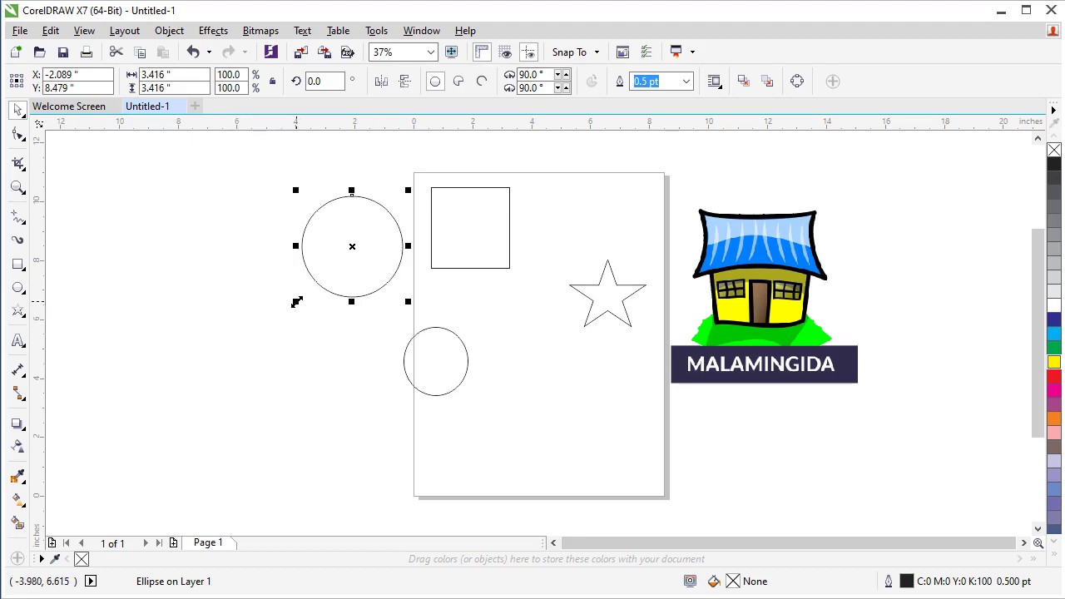
{"action": "left_click_drag", "start_coordinate": [298, 301], "coordinate": [91, 470]}
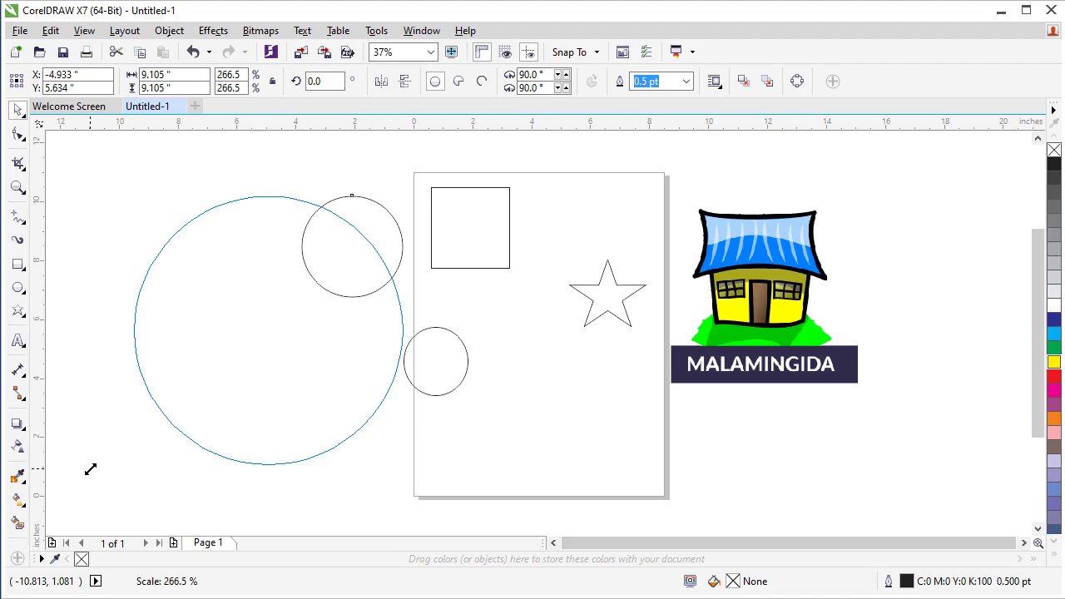
{"action": "left_click_drag", "start_coordinate": [90, 469], "coordinate": [91, 469]}
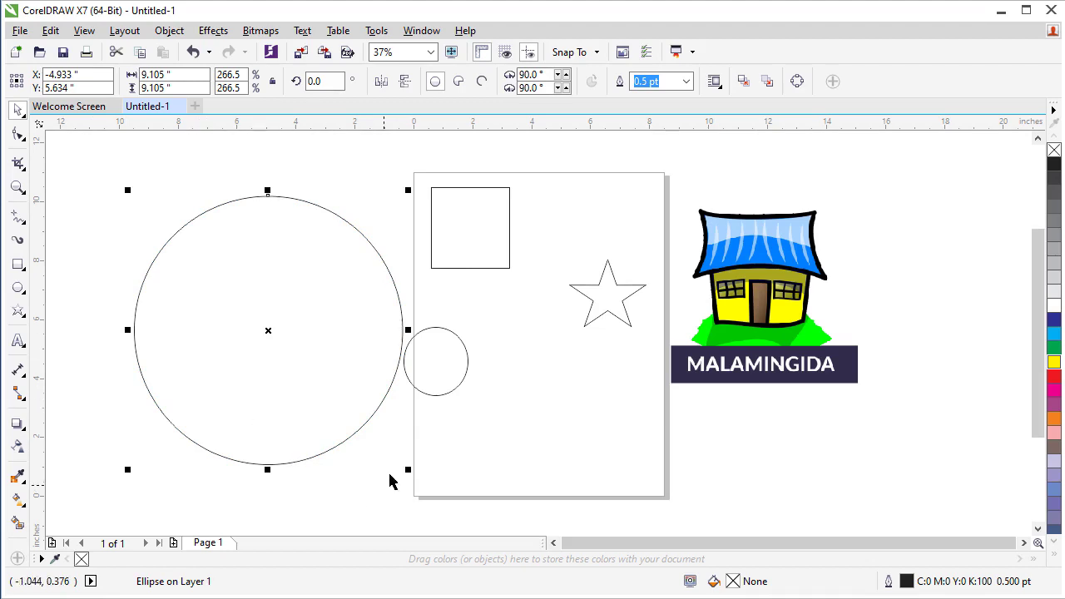
{"action": "left_click_drag", "start_coordinate": [407, 469], "coordinate": [239, 309]}
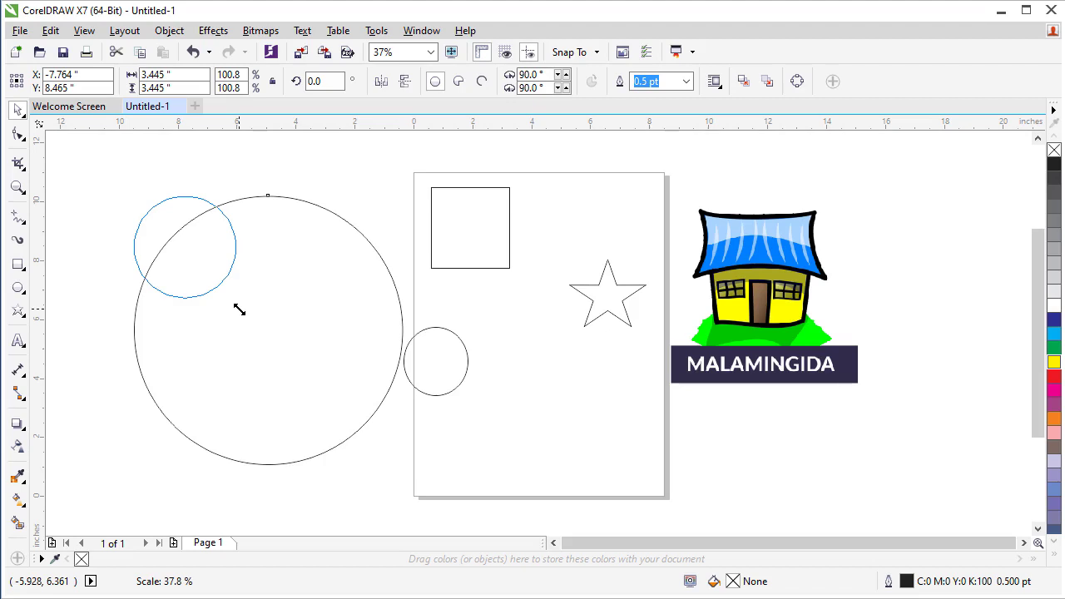
{"action": "left_click_drag", "start_coordinate": [239, 309], "coordinate": [238, 308]}
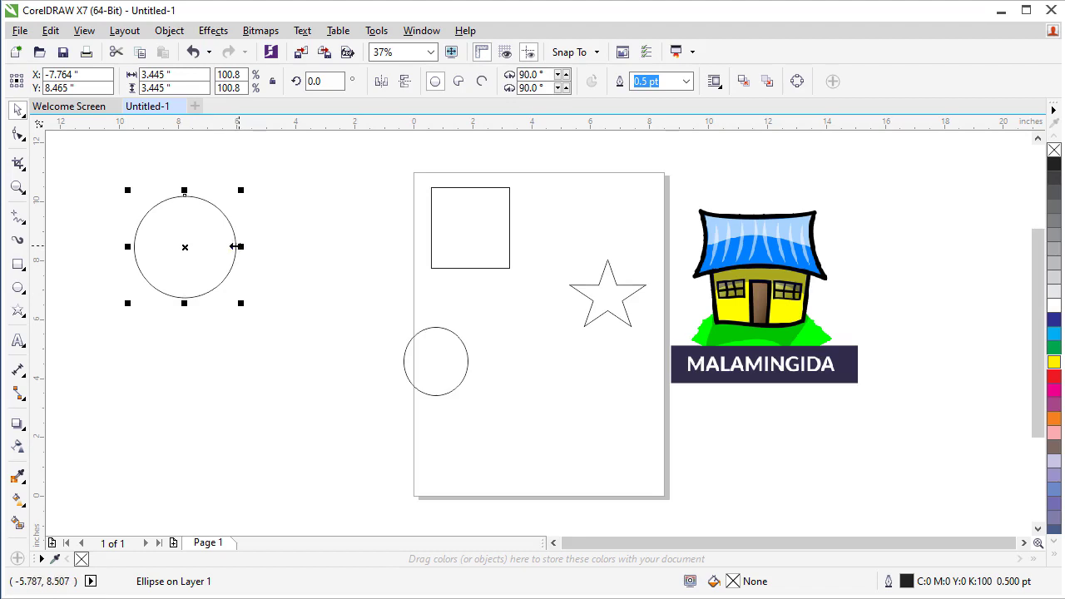
Stretch the left circle sideways and vertically into an ellipse about 7.877 × 9.176 in
{"action": "left_click_drag", "start_coordinate": [239, 247], "coordinate": [332, 246]}
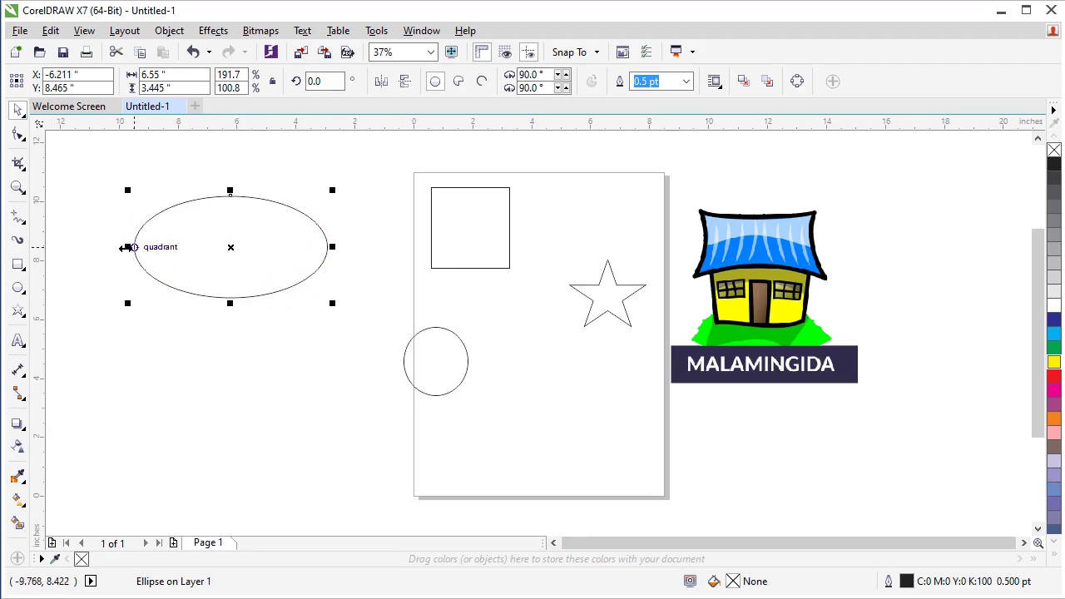
{"action": "left_click_drag", "start_coordinate": [124, 247], "coordinate": [88, 247]}
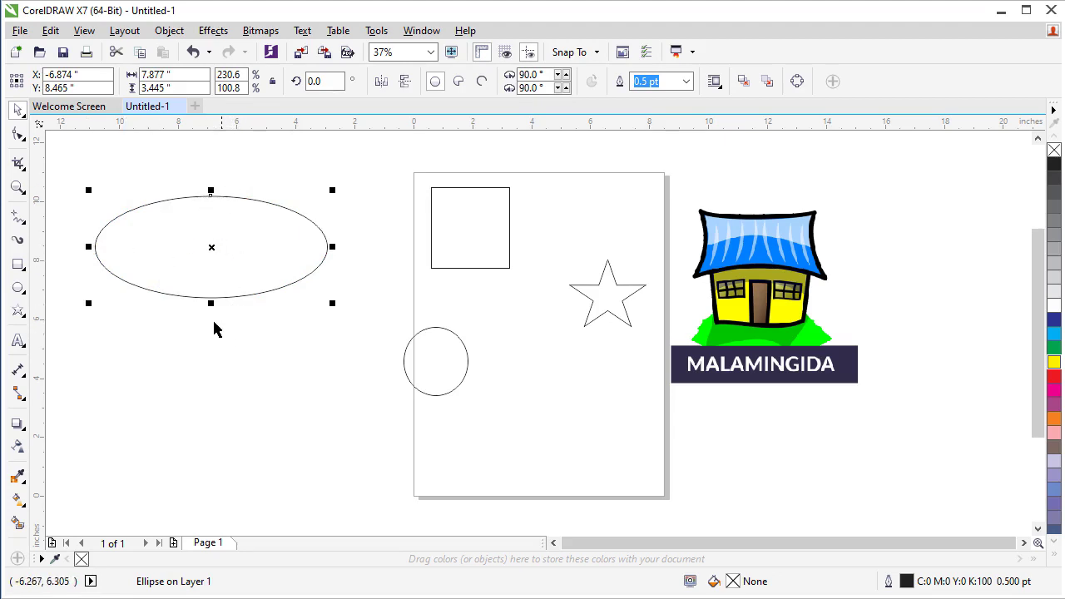
{"action": "left_click_drag", "start_coordinate": [211, 305], "coordinate": [214, 459]}
{"action": "left_click_drag", "start_coordinate": [211, 189], "coordinate": [211, 169]}
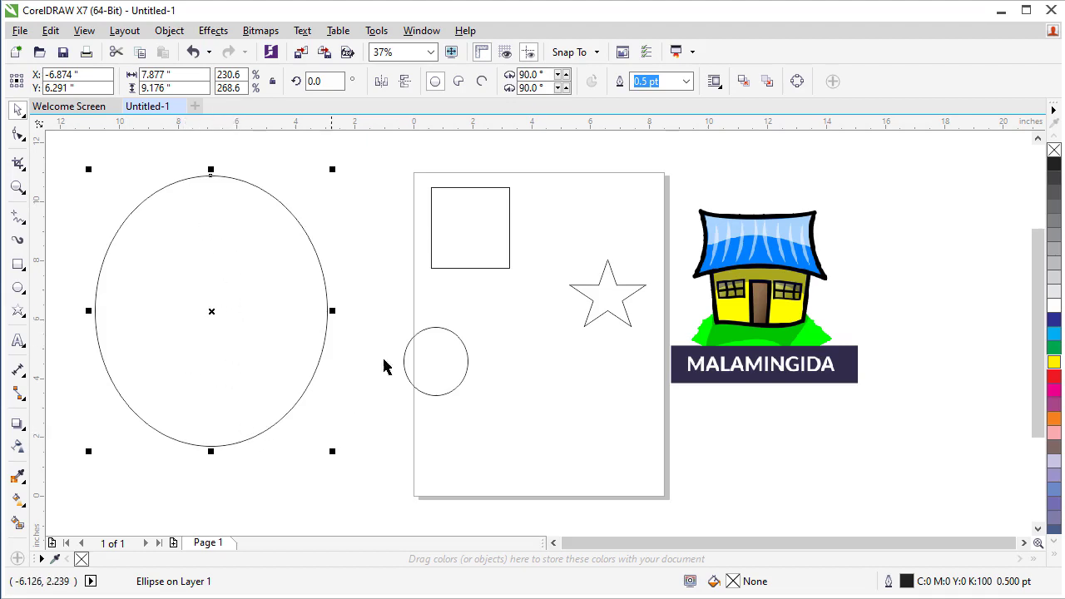
{"action": "left_click", "coordinate": [452, 244]}
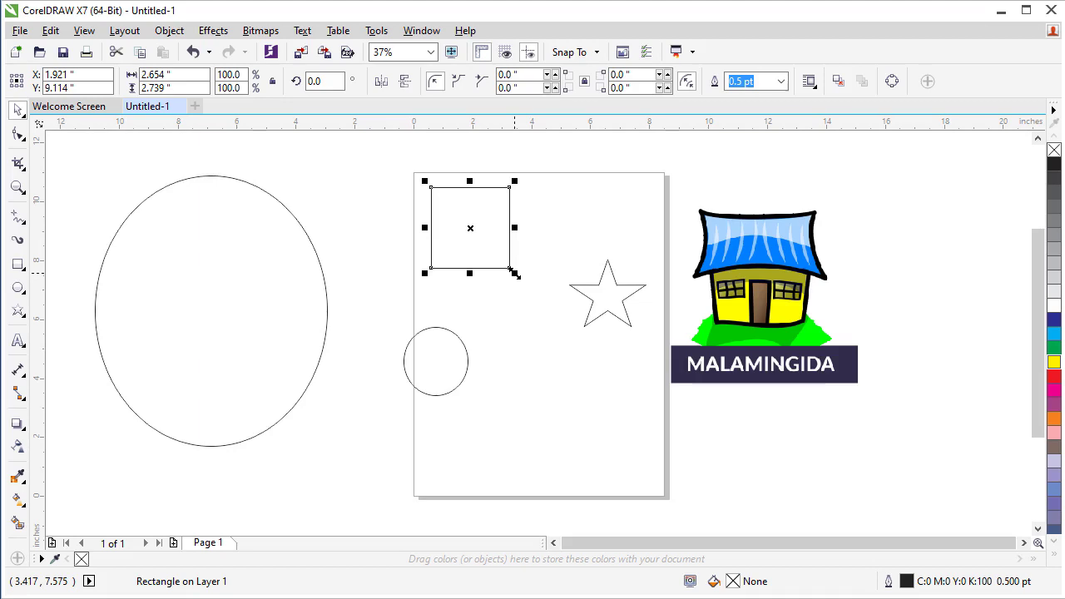
Scale the square to about 68%, then widen and heighten it to 4.913 × 3.05 in
{"action": "left_click_drag", "start_coordinate": [515, 274], "coordinate": [576, 357]}
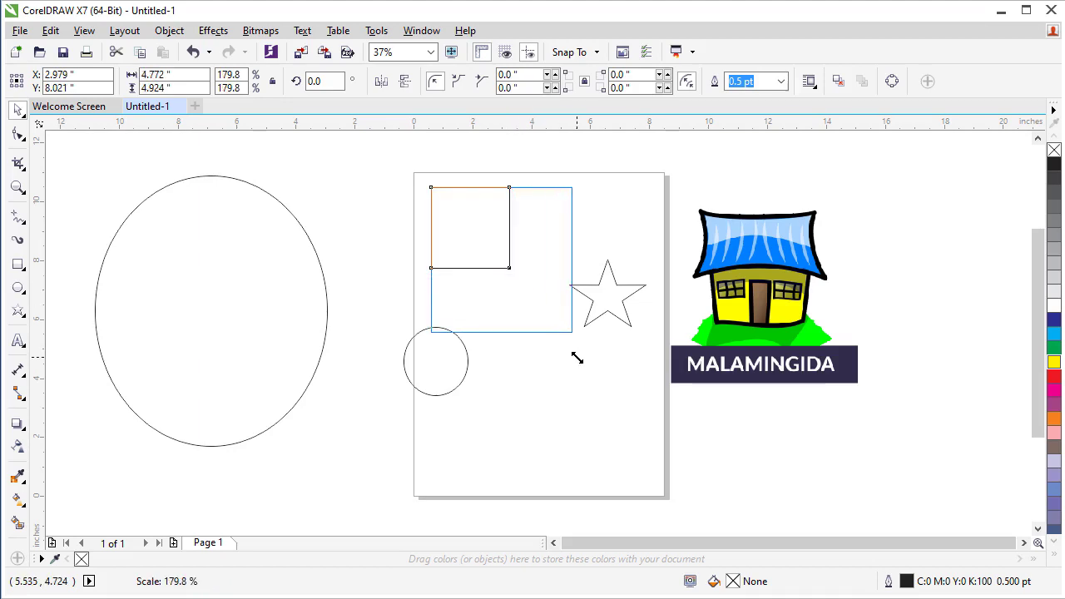
{"action": "left_click_drag", "start_coordinate": [577, 358], "coordinate": [490, 257]}
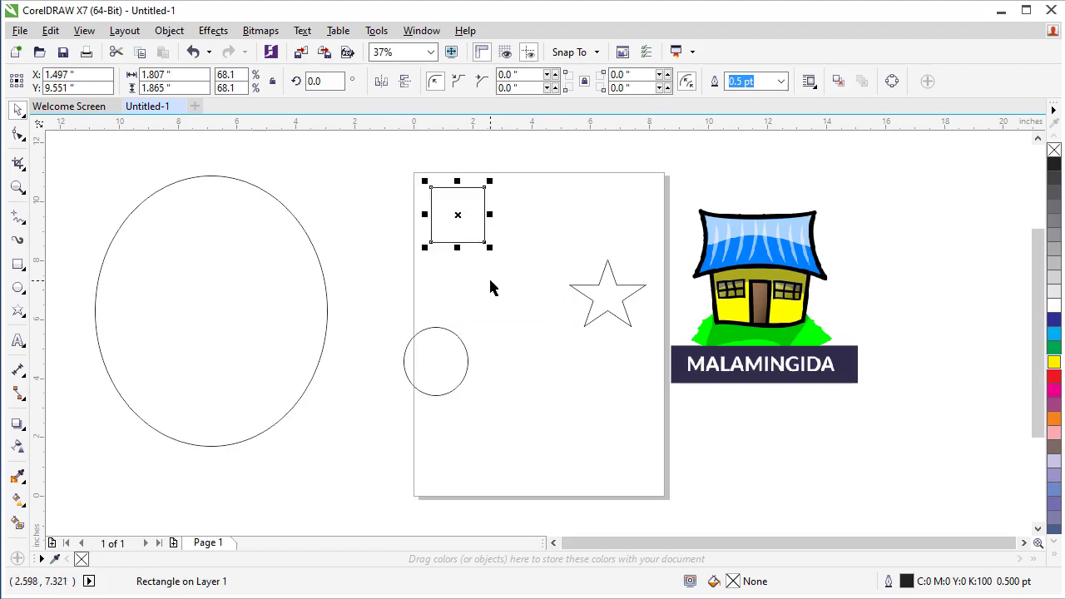
{"action": "left_click_drag", "start_coordinate": [490, 215], "coordinate": [579, 215]}
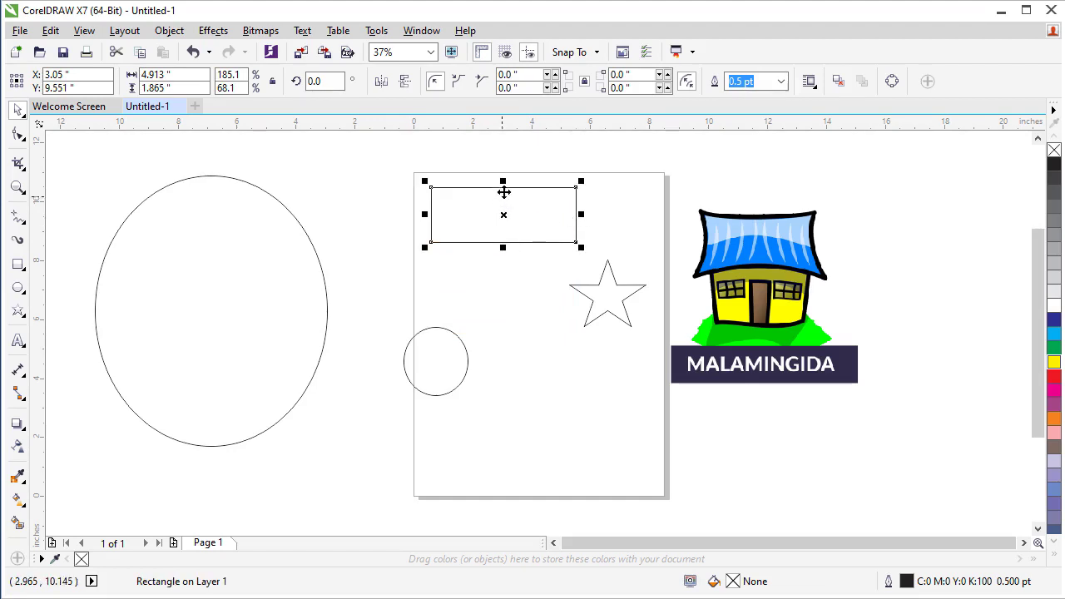
{"action": "left_click_drag", "start_coordinate": [503, 181], "coordinate": [503, 146]}
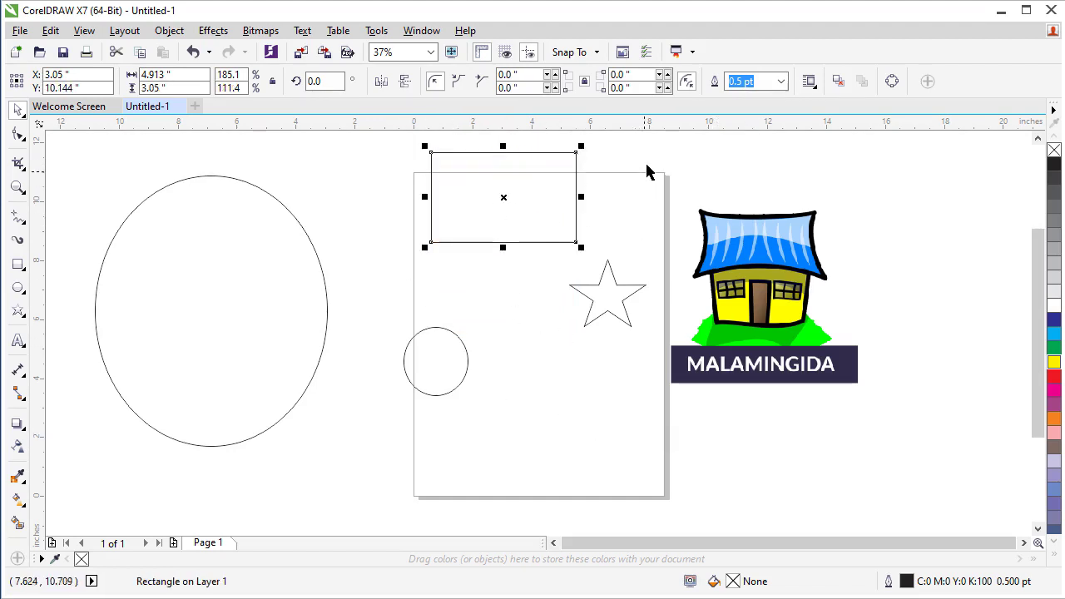
Move the house logo up-right, then resize and widen it to 12.734 × 7.341 in
{"action": "left_click", "coordinate": [751, 243]}
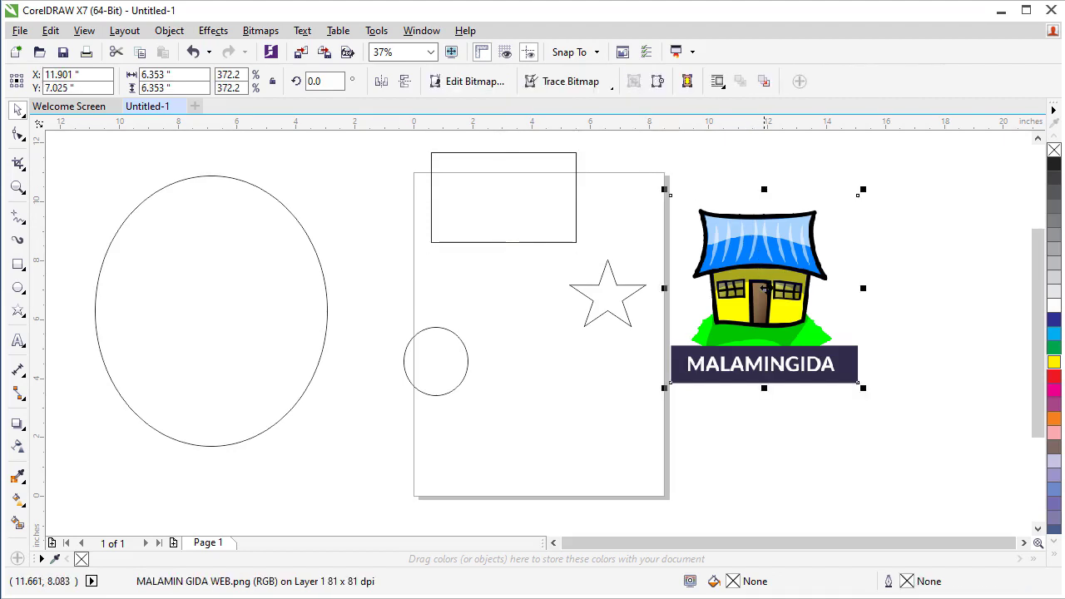
{"action": "left_click_drag", "start_coordinate": [771, 266], "coordinate": [839, 254]}
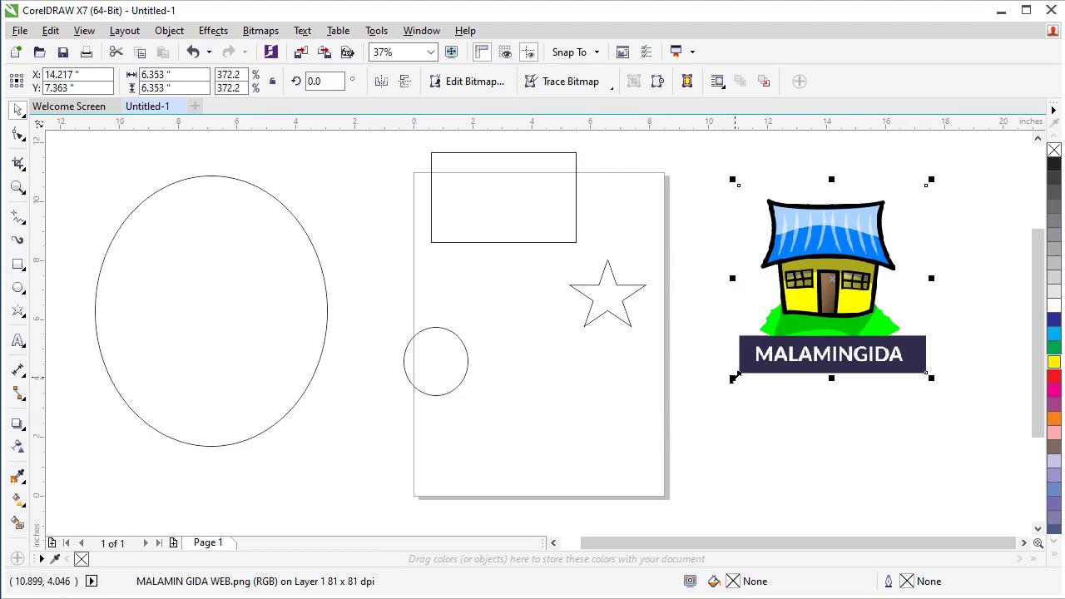
{"action": "left_click_drag", "start_coordinate": [732, 378], "coordinate": [773, 337]}
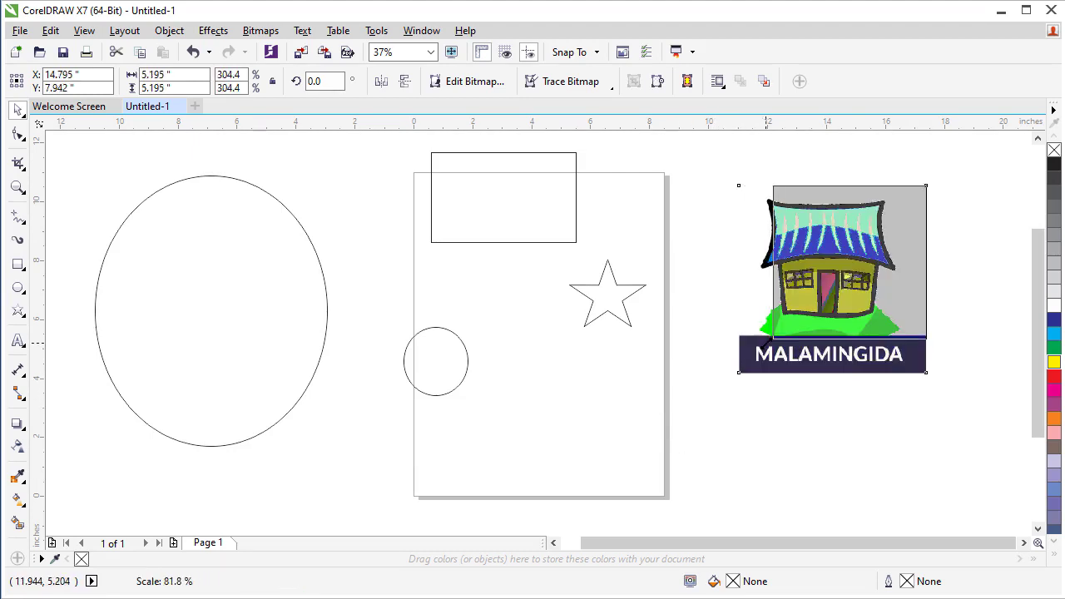
{"action": "left_click_drag", "start_coordinate": [773, 337], "coordinate": [703, 406]}
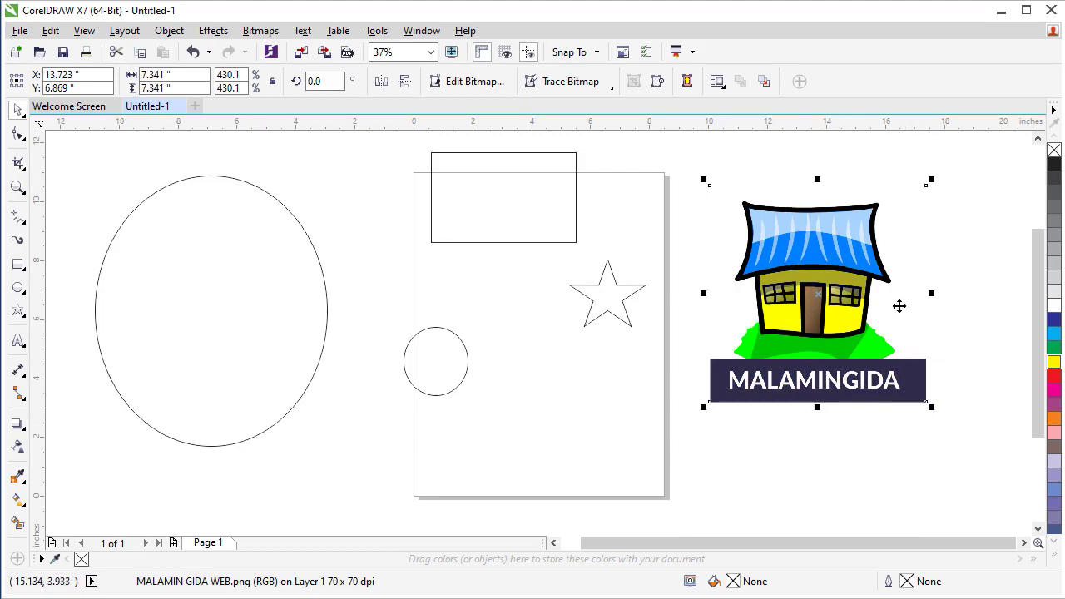
{"action": "left_click_drag", "start_coordinate": [703, 293], "coordinate": [546, 305]}
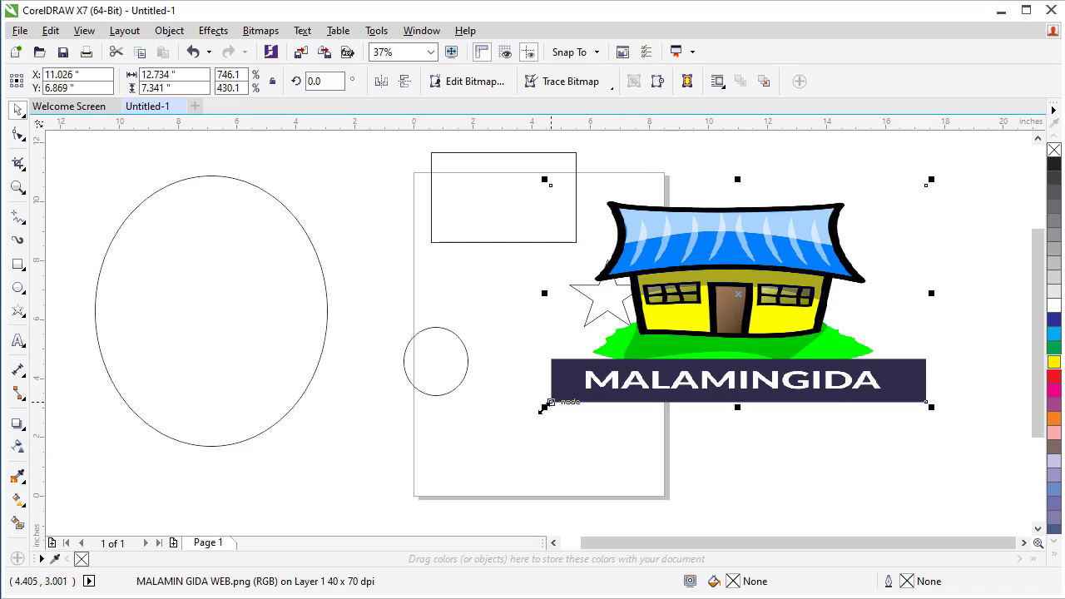
{"action": "left_click_drag", "start_coordinate": [542, 407], "coordinate": [724, 256]}
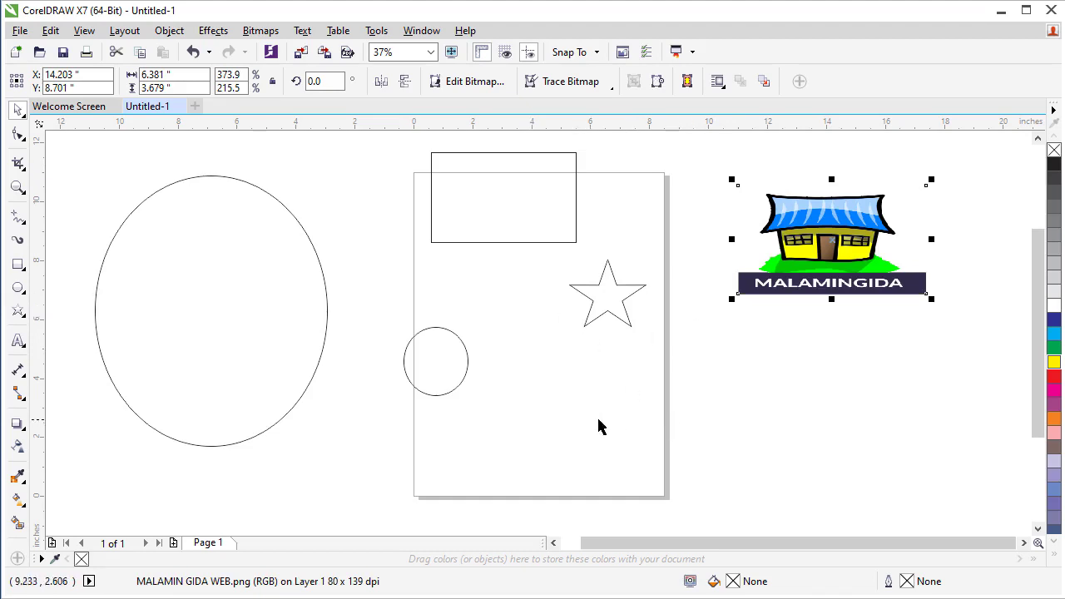
Move the 4.913 × 3.05 in wide rectangle off the page, below the logo
{"action": "left_click", "coordinate": [519, 213]}
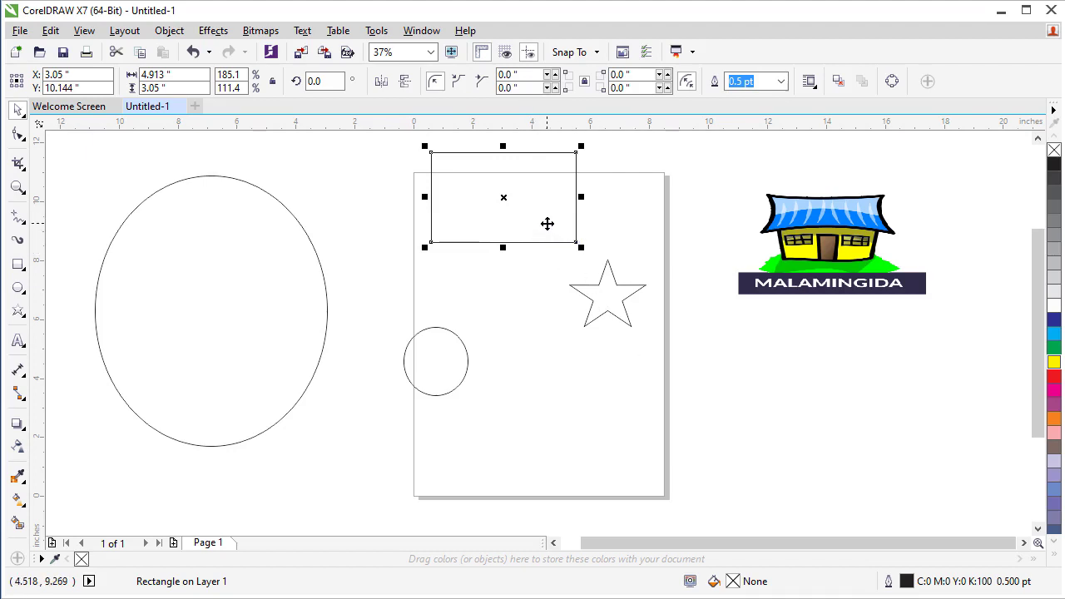
{"action": "mouse_move", "coordinate": [547, 223]}
{"action": "left_mouse_down"}
{"action": "mouse_move", "coordinate": [761, 436]}
{"action": "mouse_move", "coordinate": [458, 214]}
{"action": "mouse_move", "coordinate": [517, 234]}
{"action": "left_mouse_up"}
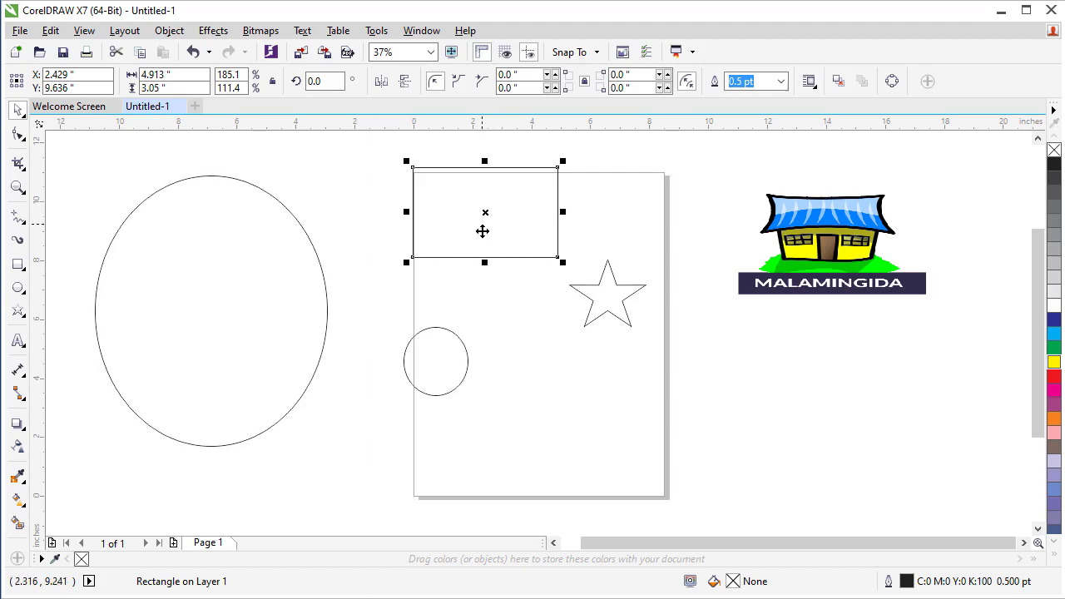
{"action": "left_click_drag", "start_coordinate": [485, 212], "coordinate": [777, 402]}
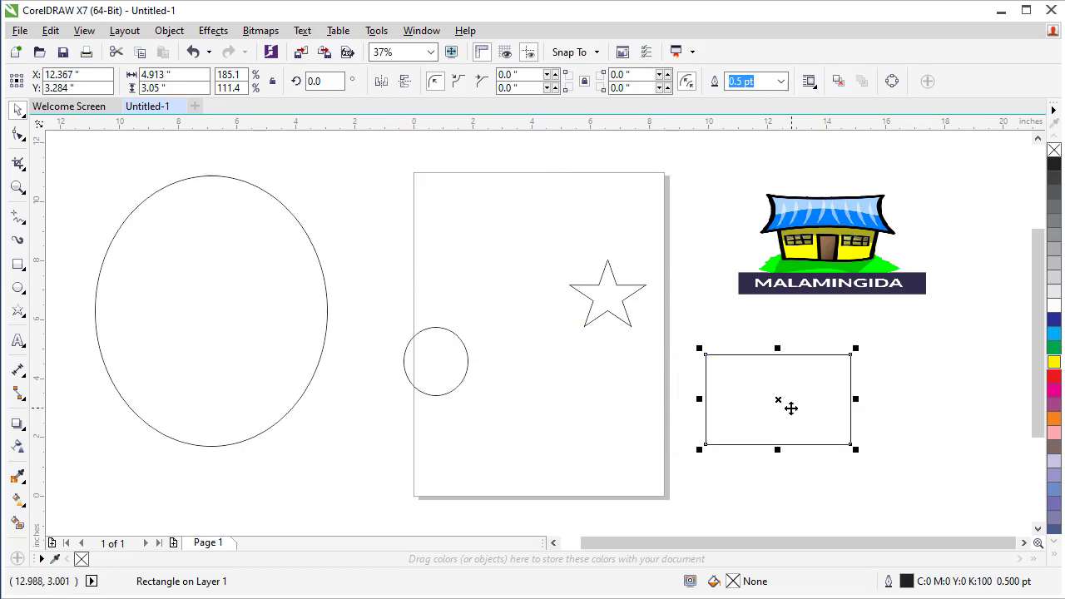
Bring the small circle up to the top of the page
{"action": "left_click", "coordinate": [426, 364]}
{"action": "left_click_drag", "start_coordinate": [438, 360], "coordinate": [500, 233]}
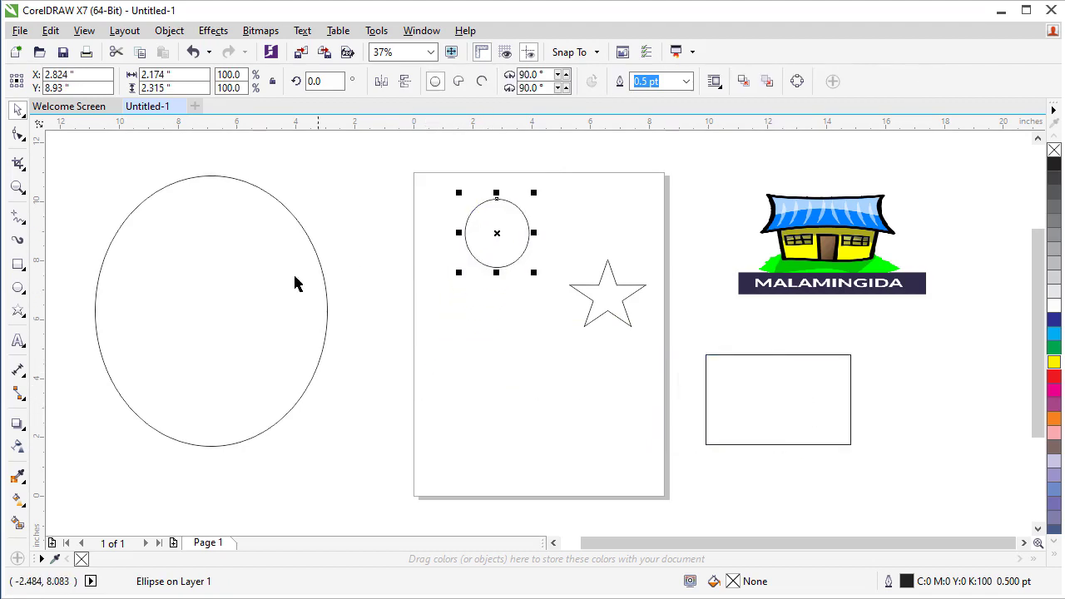
{"action": "left_click", "coordinate": [240, 291]}
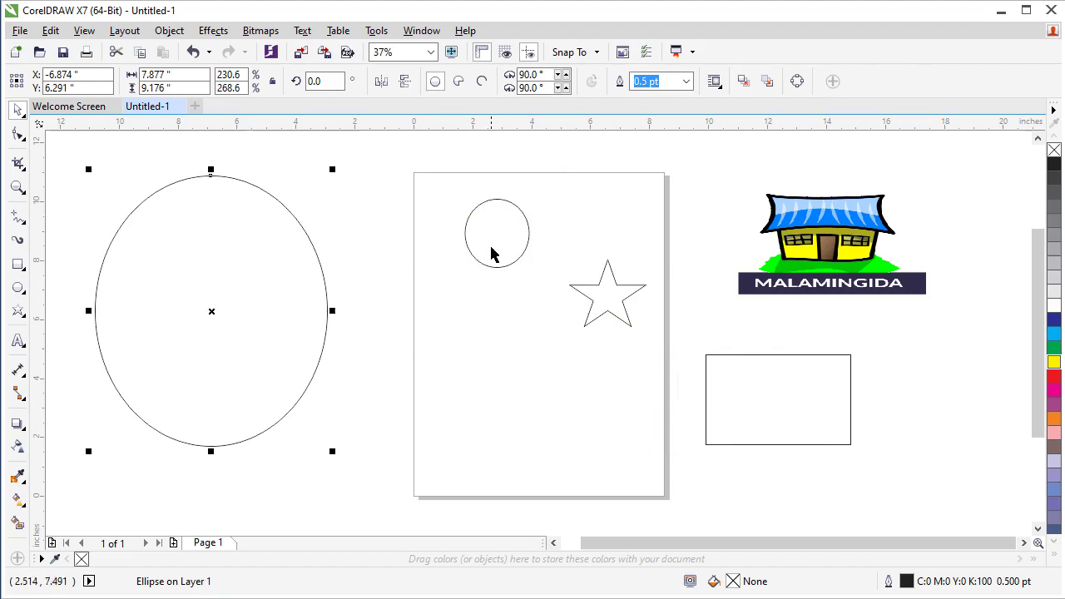